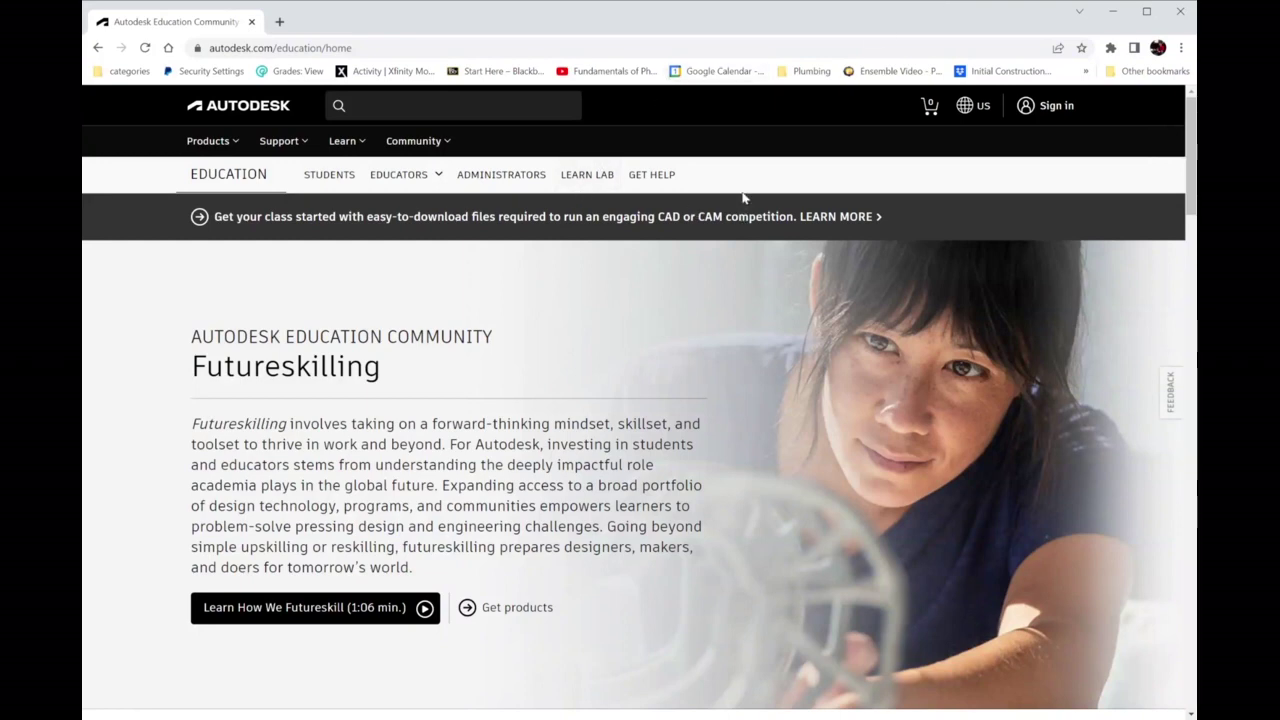
Sign in to the Autodesk account with the prefilled e-mail and password
left_click(1058, 110)
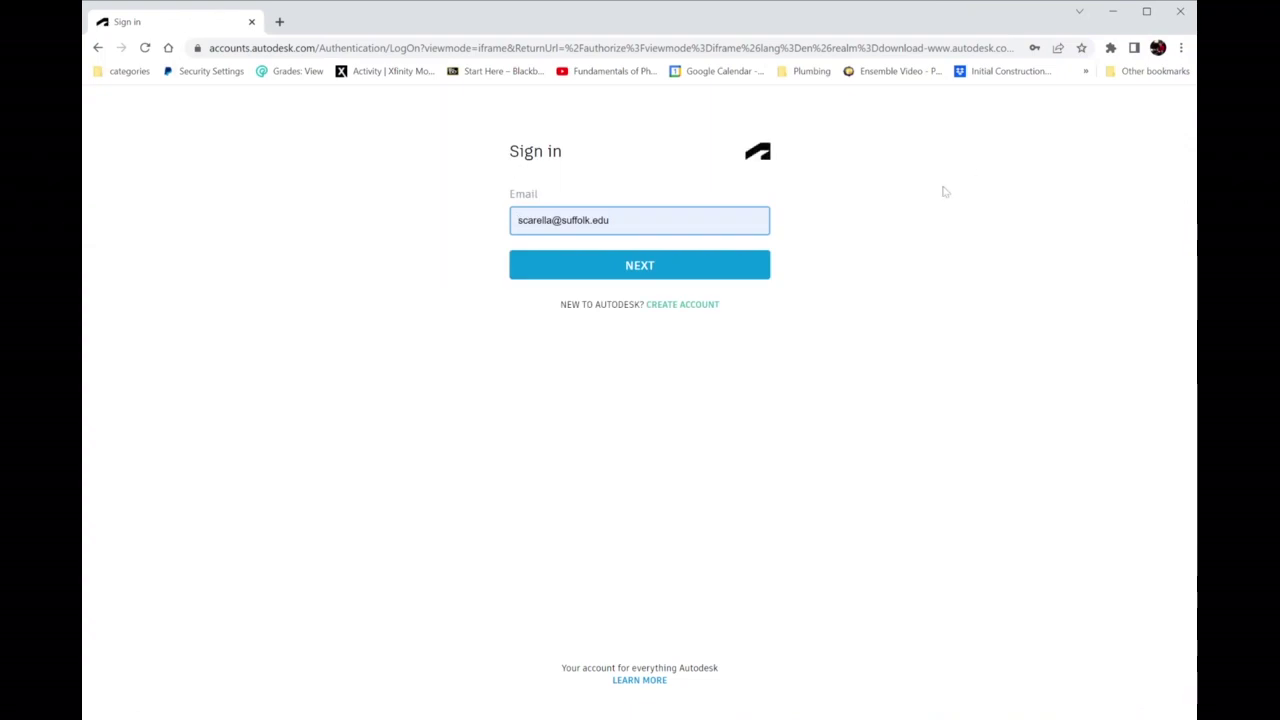
left_click(640, 270)
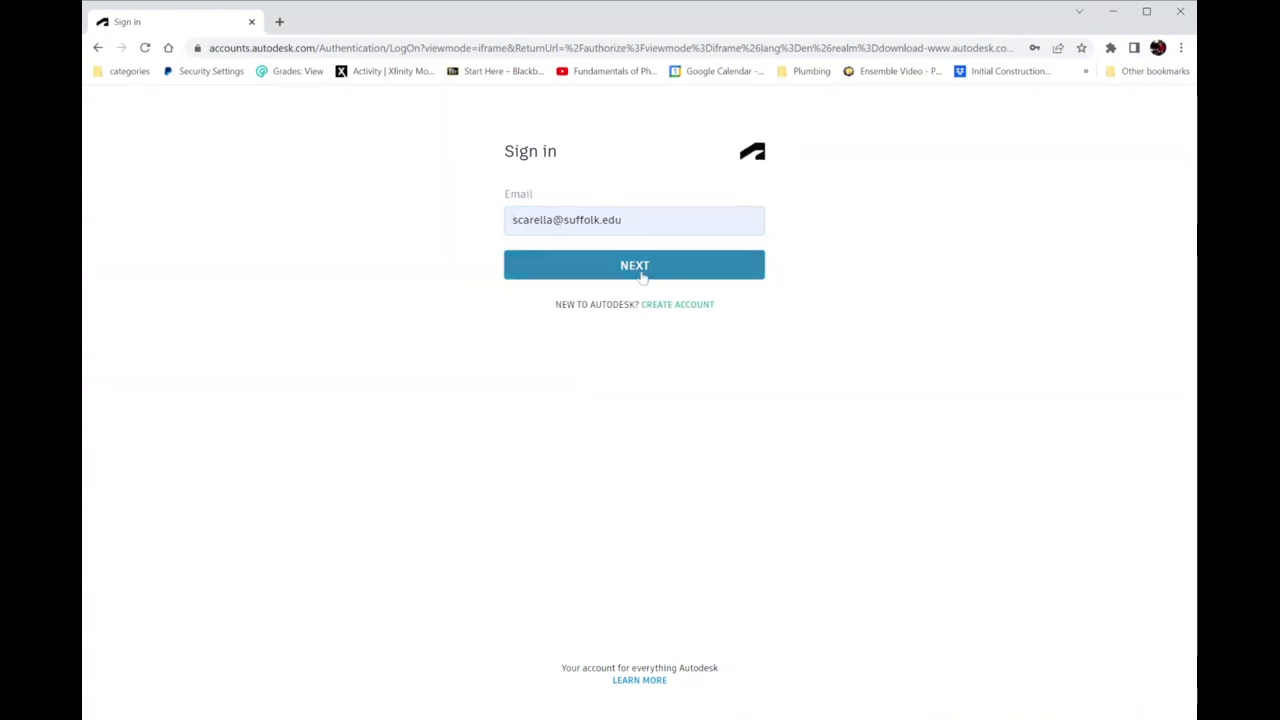
left_click(658, 318)
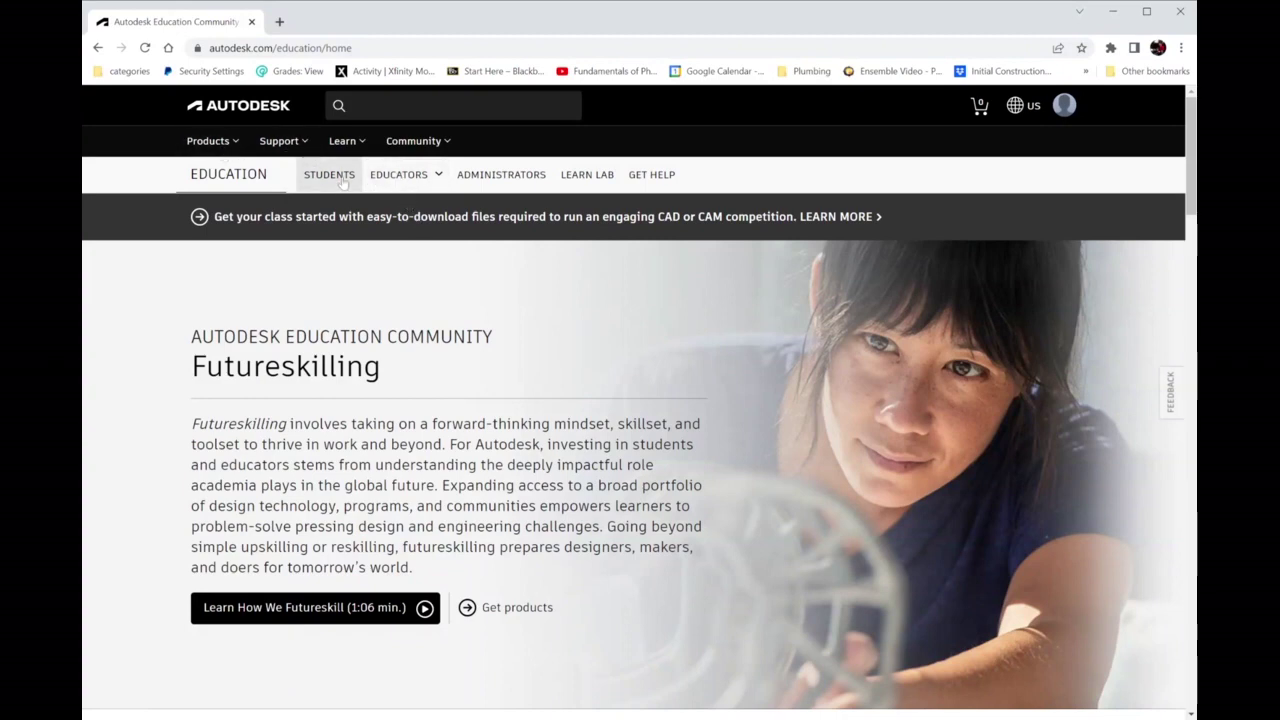
Go to the education site's Students page and open the product listing from the Autodesk Education plan section
left_click(389, 177)
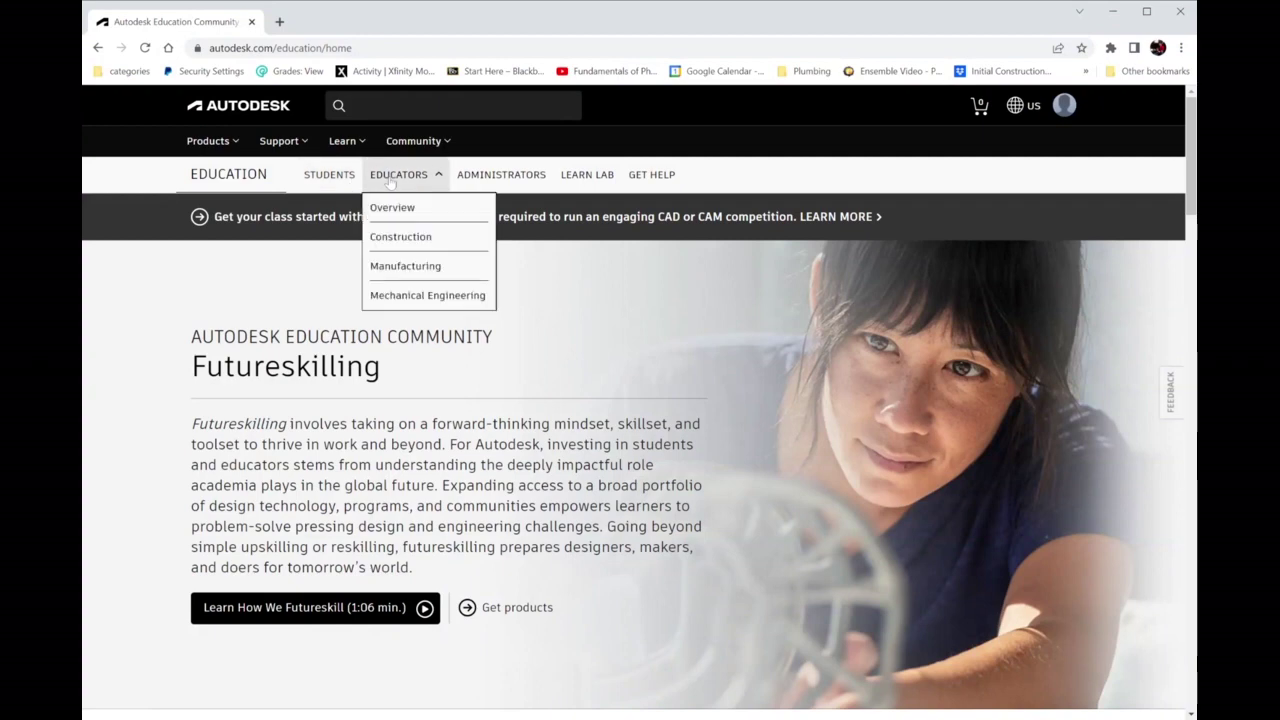
left_click(330, 176)
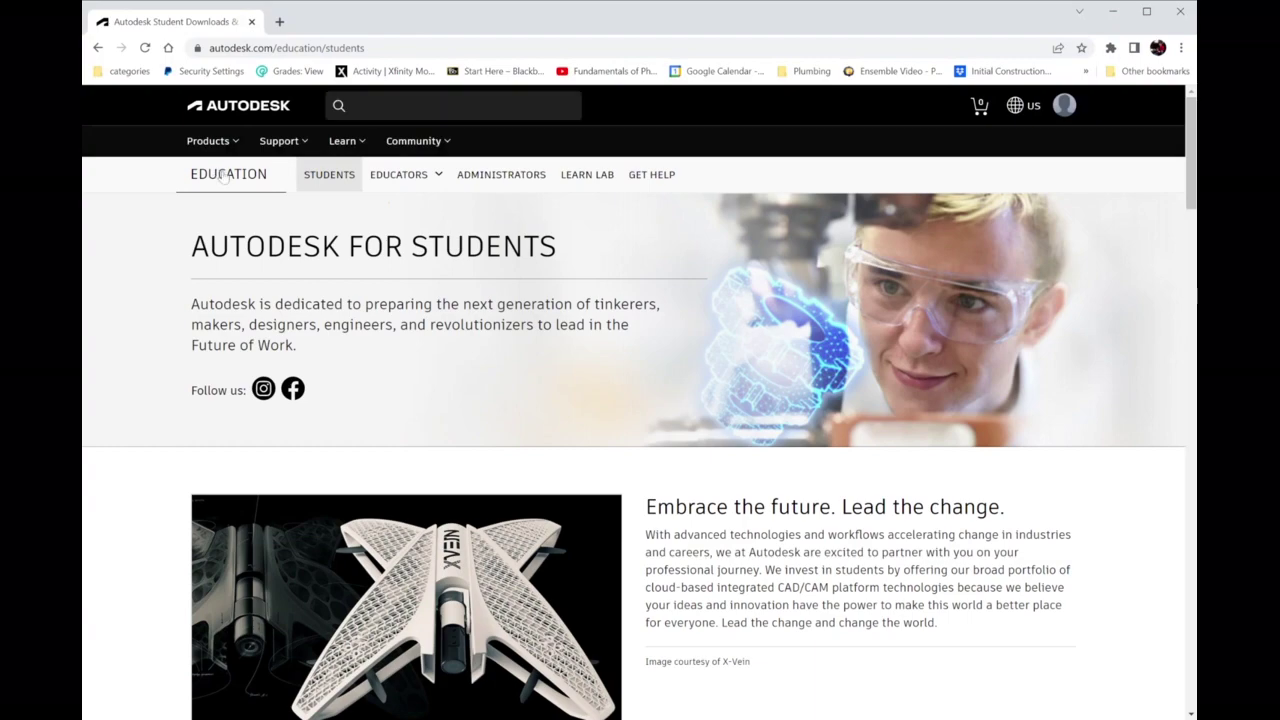
scroll(700, 308, "down", 7)
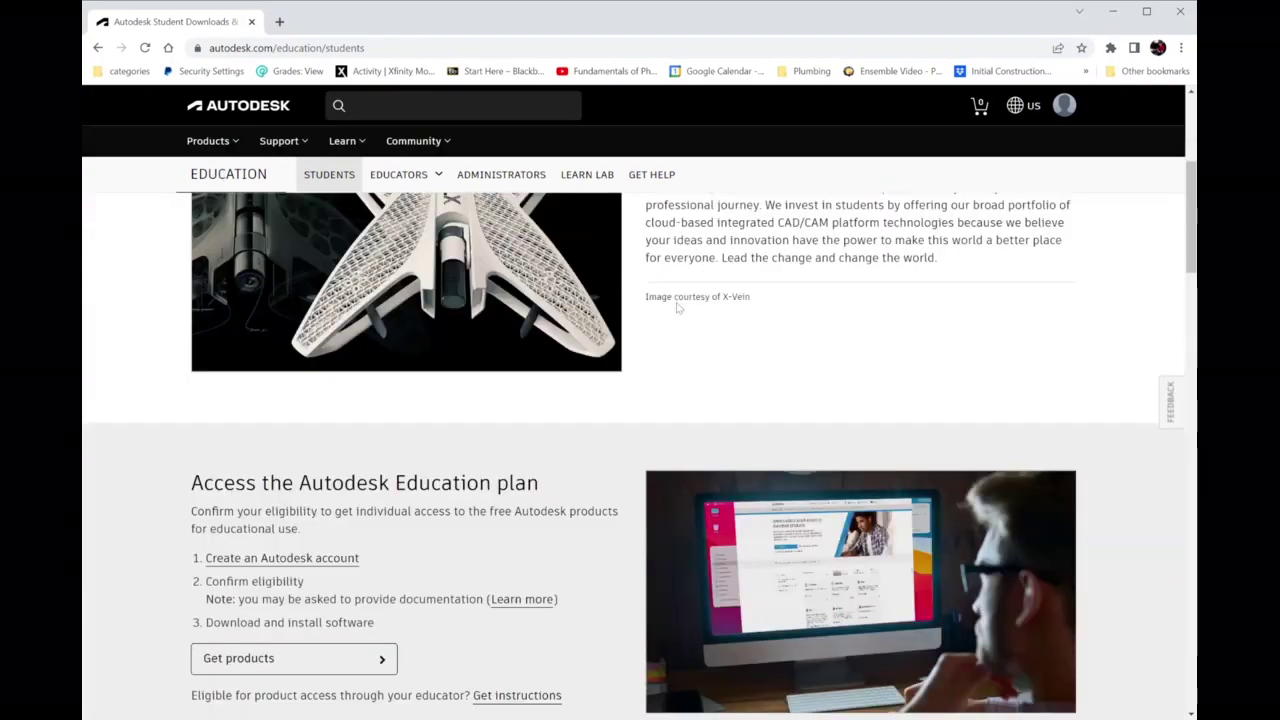
scroll(677, 309, "down", 3)
scroll(677, 305, "up", 5)
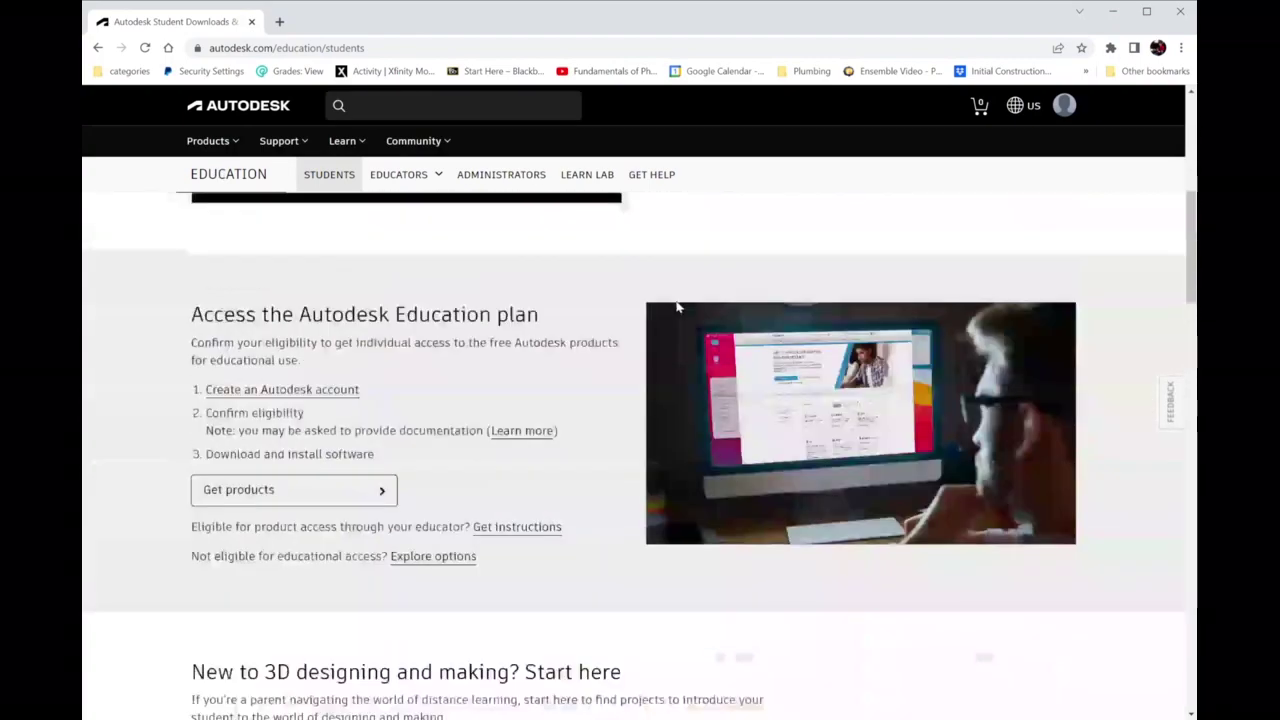
left_click(368, 512)
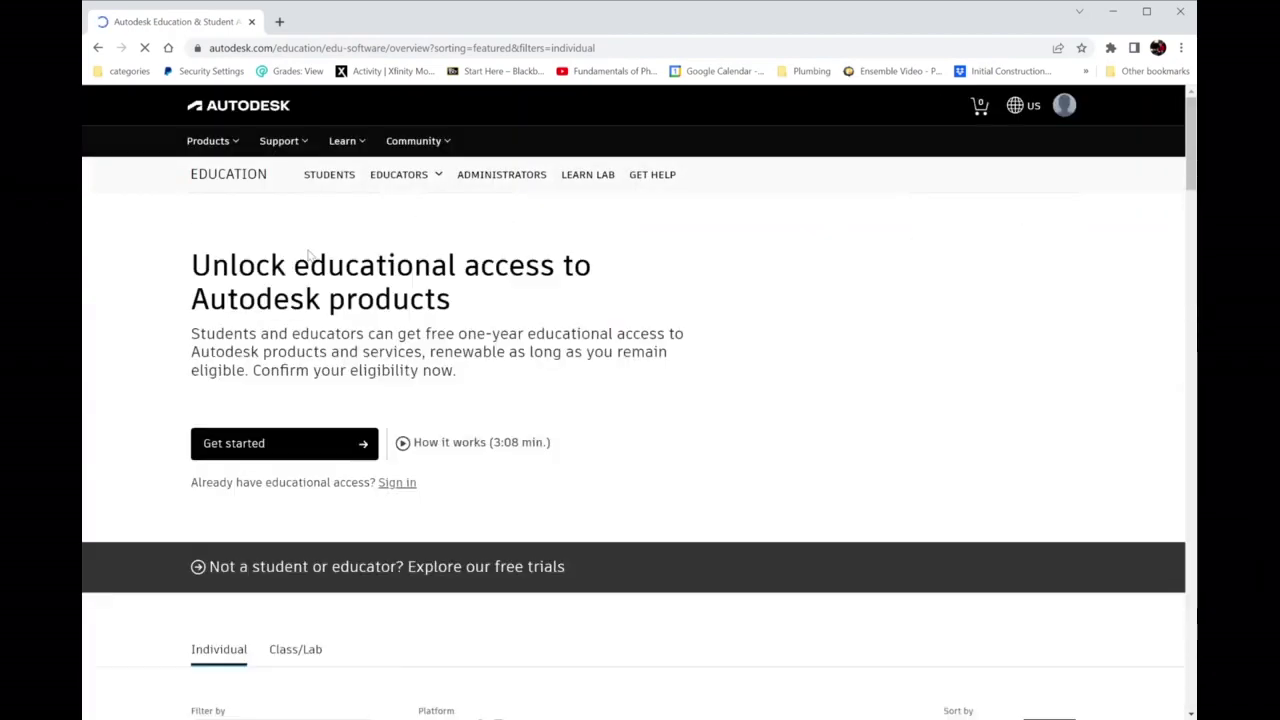
Find AutoCAD for Windows among the individual education products and get started with it
scroll(457, 443, "down", 10)
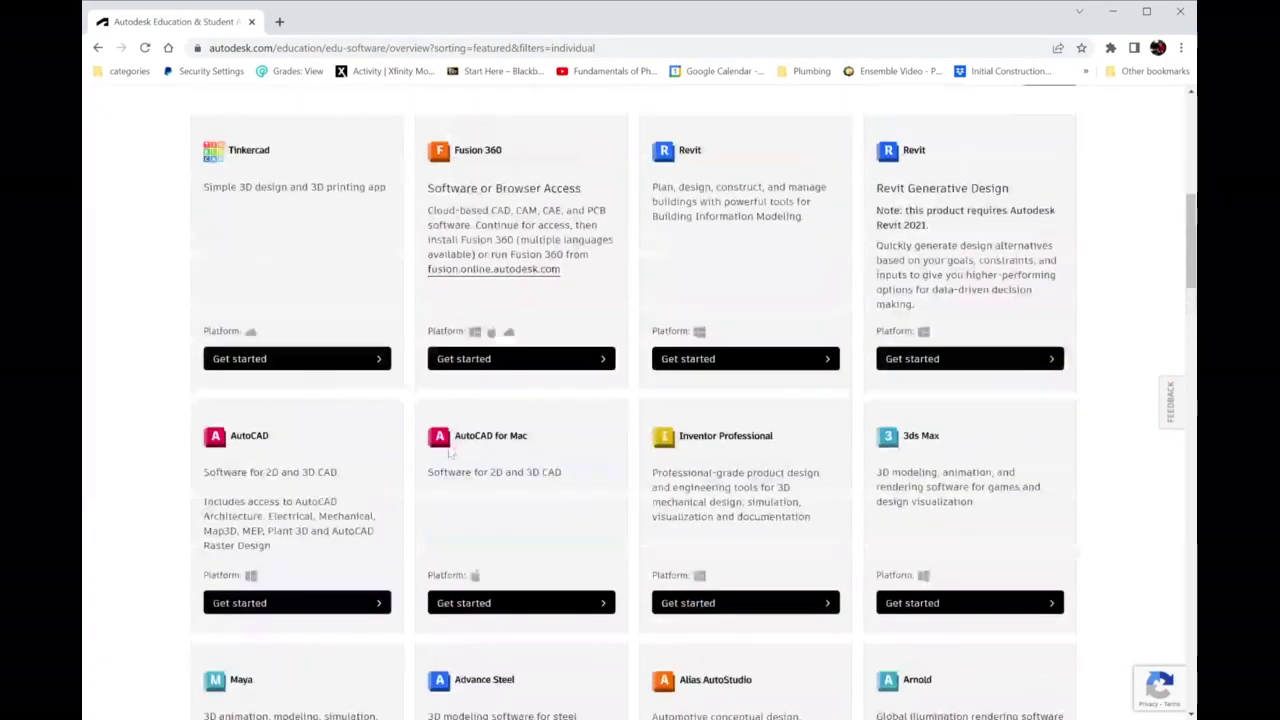
scroll(340, 452, "down", 1)
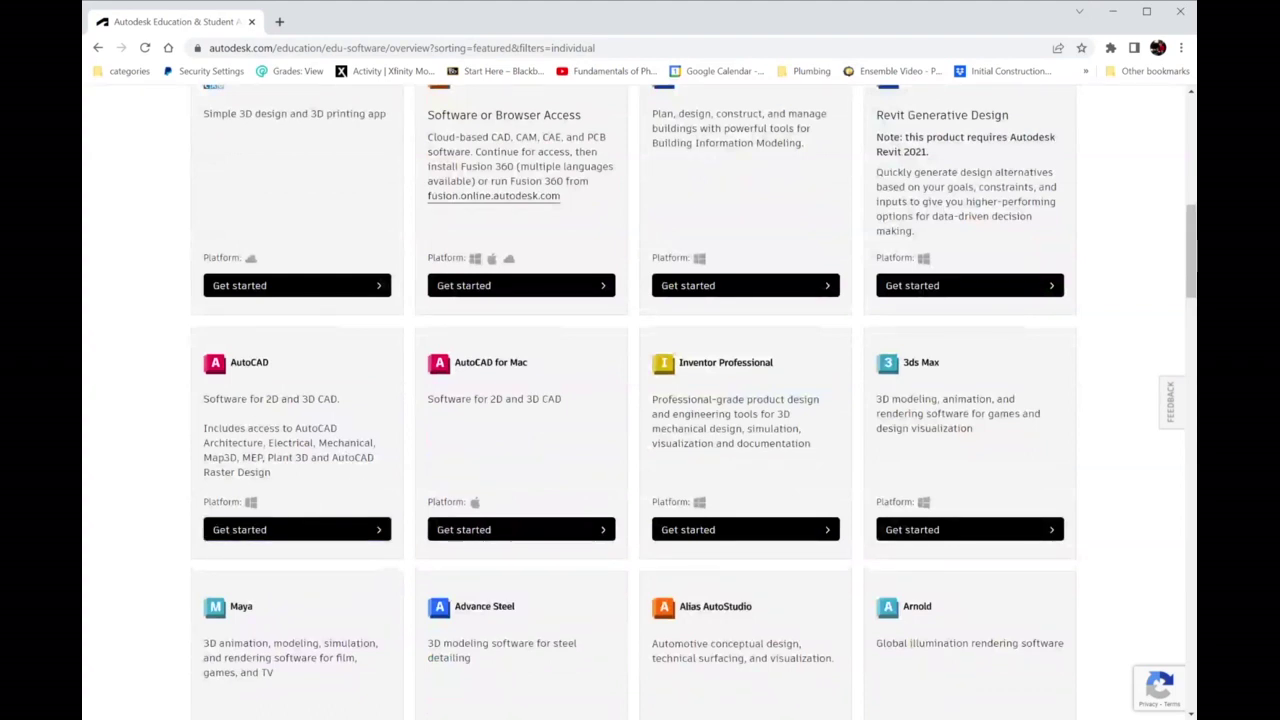
scroll(330, 386, "down", 2)
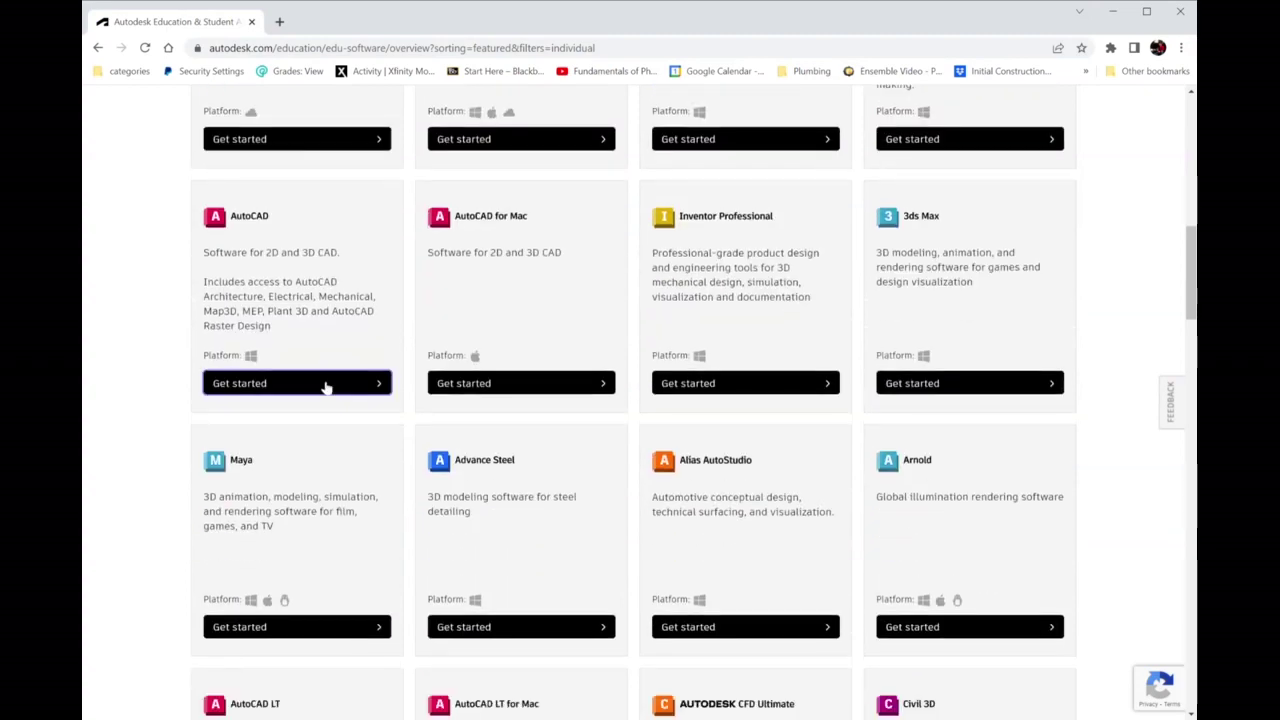
left_click(379, 386)
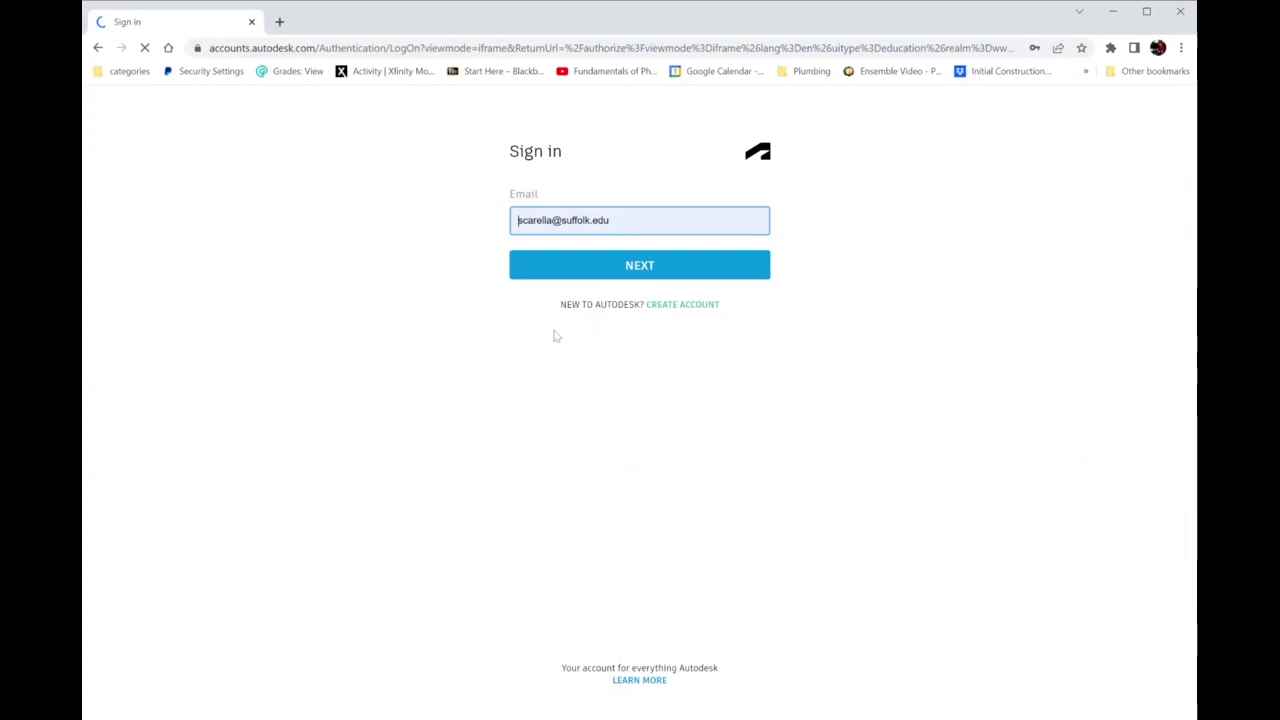
Sign in again with the prefilled account credentials and continue from the eligibility confirmation to the Autodesk software
left_click(649, 276)
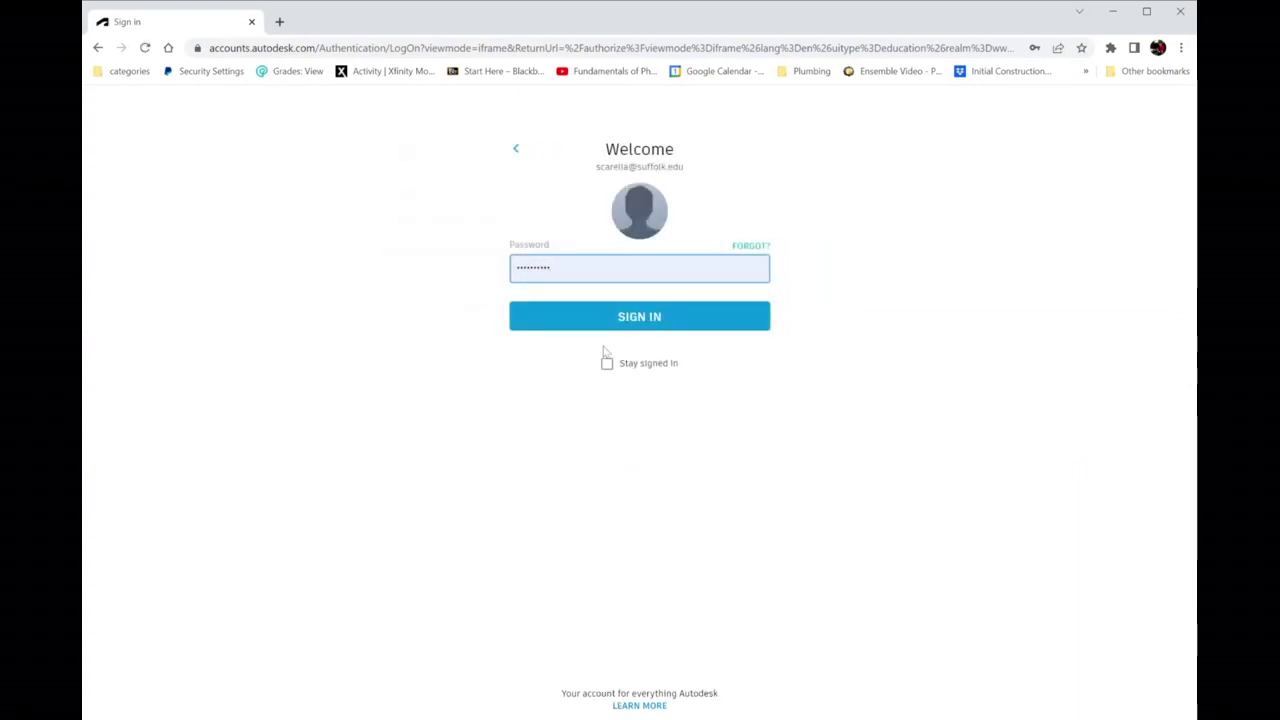
left_click(657, 317)
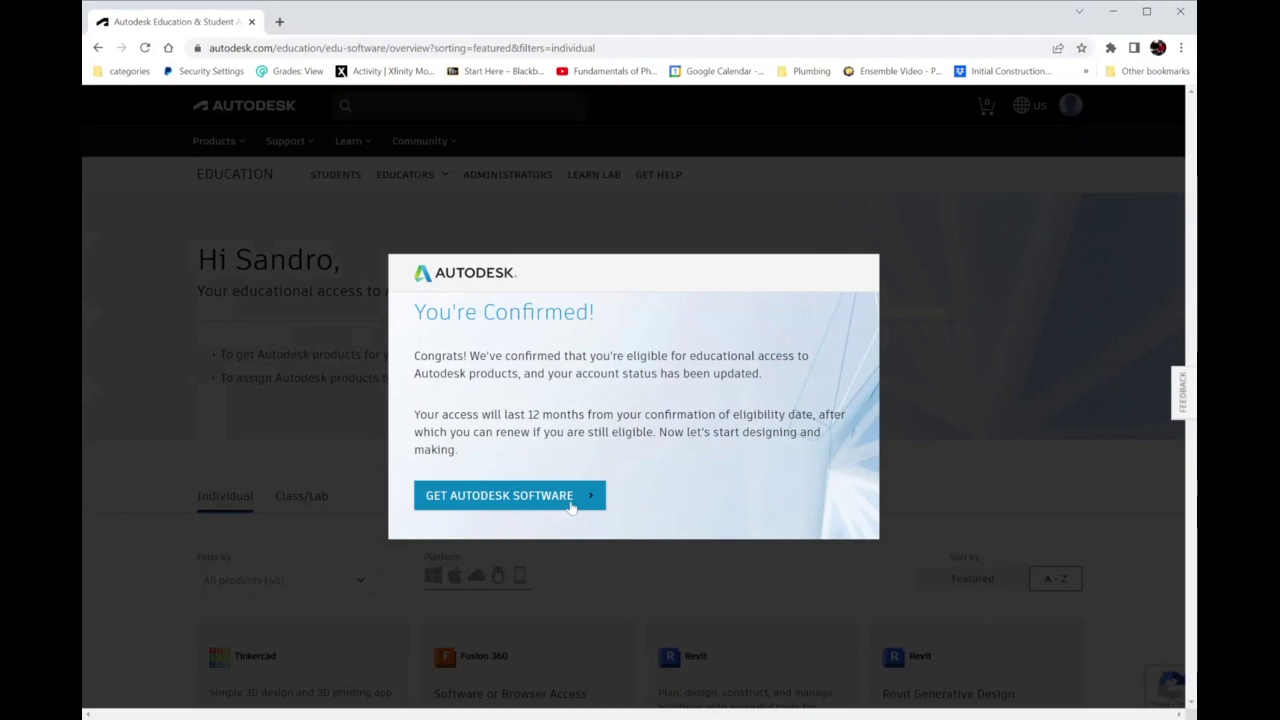
left_click(567, 497)
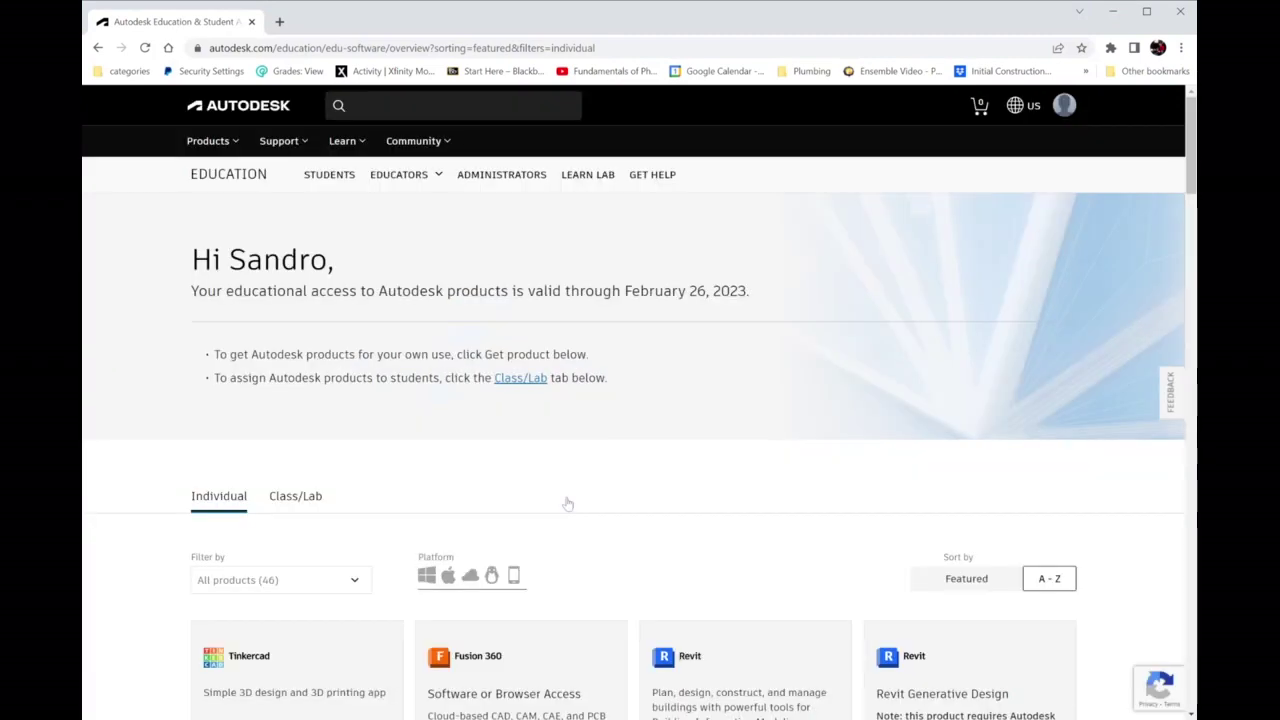
Find the AutoCAD card for Windows in the product list and get the product to show its installation options
scroll(757, 360, "down", 2)
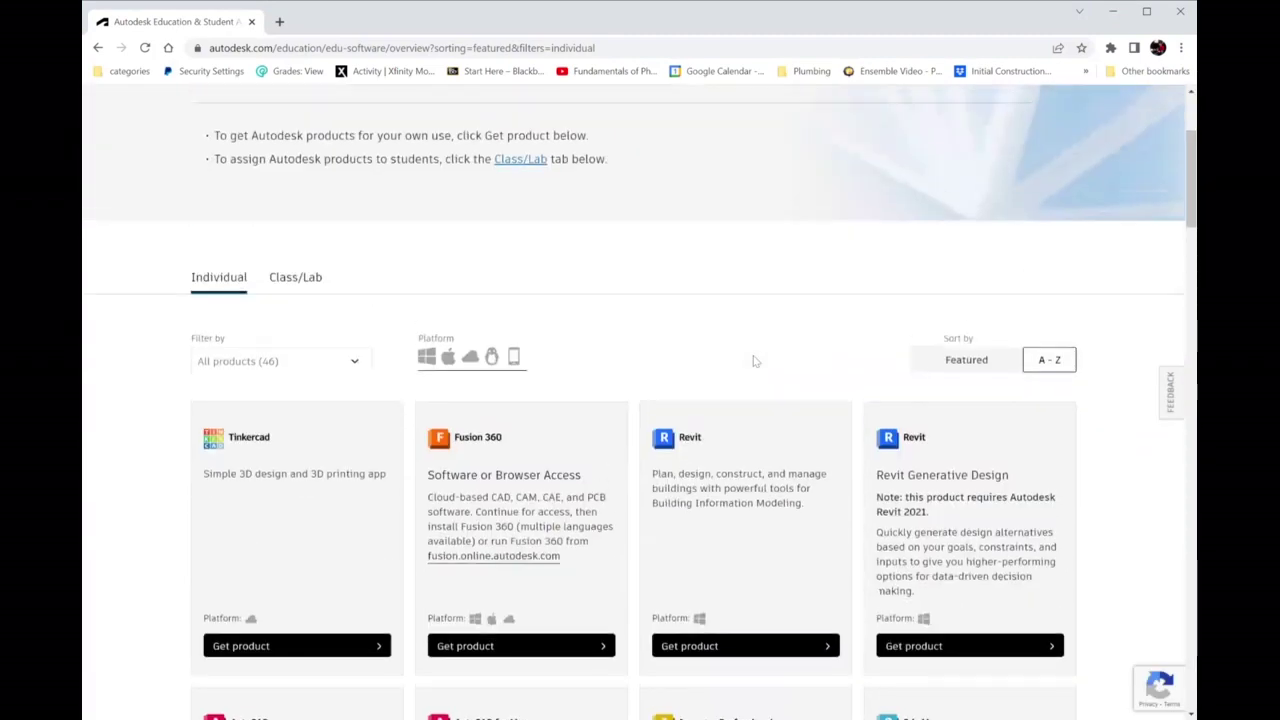
scroll(755, 361, "up", 2)
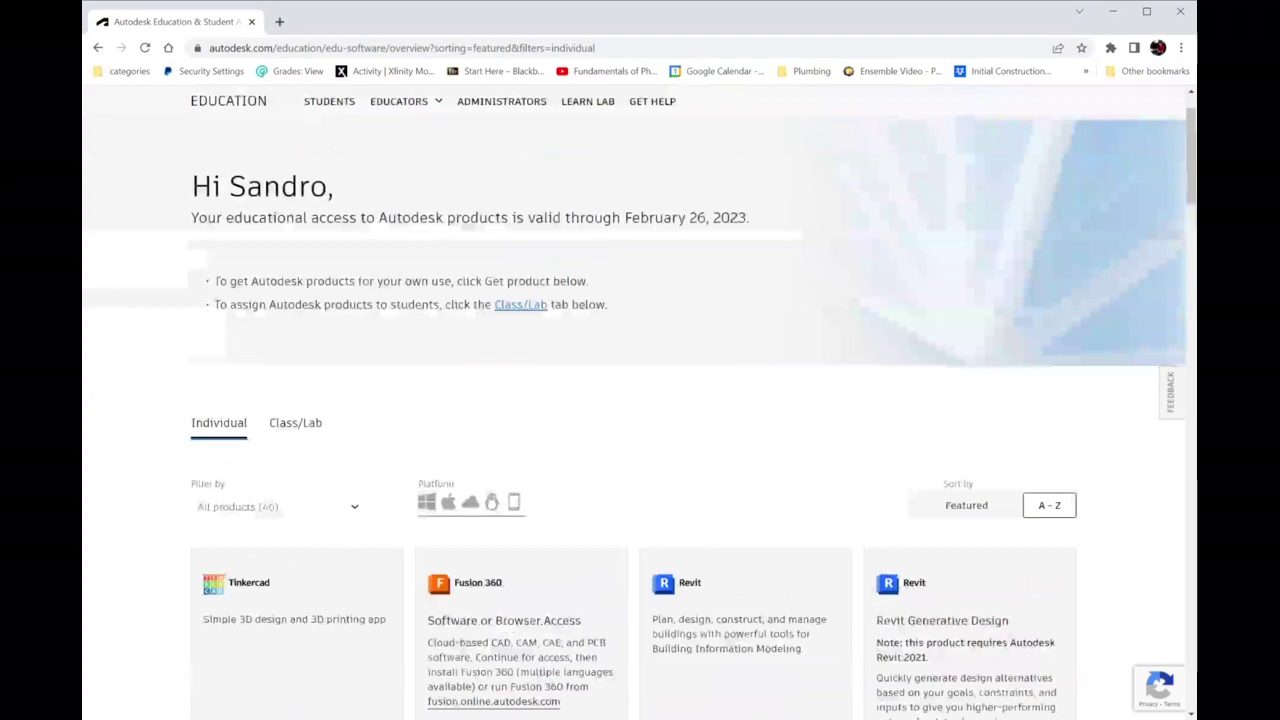
scroll(755, 362, "down", 2)
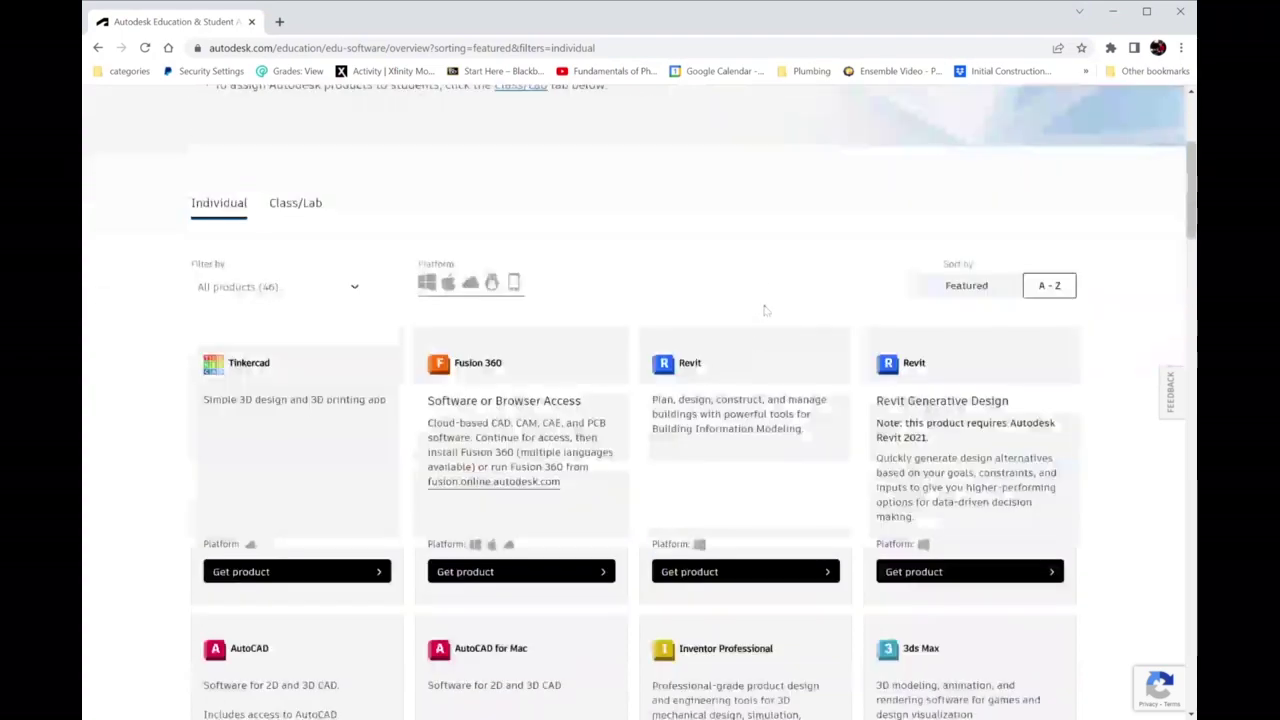
scroll(771, 287, "down", 1)
scroll(771, 287, "down", 2)
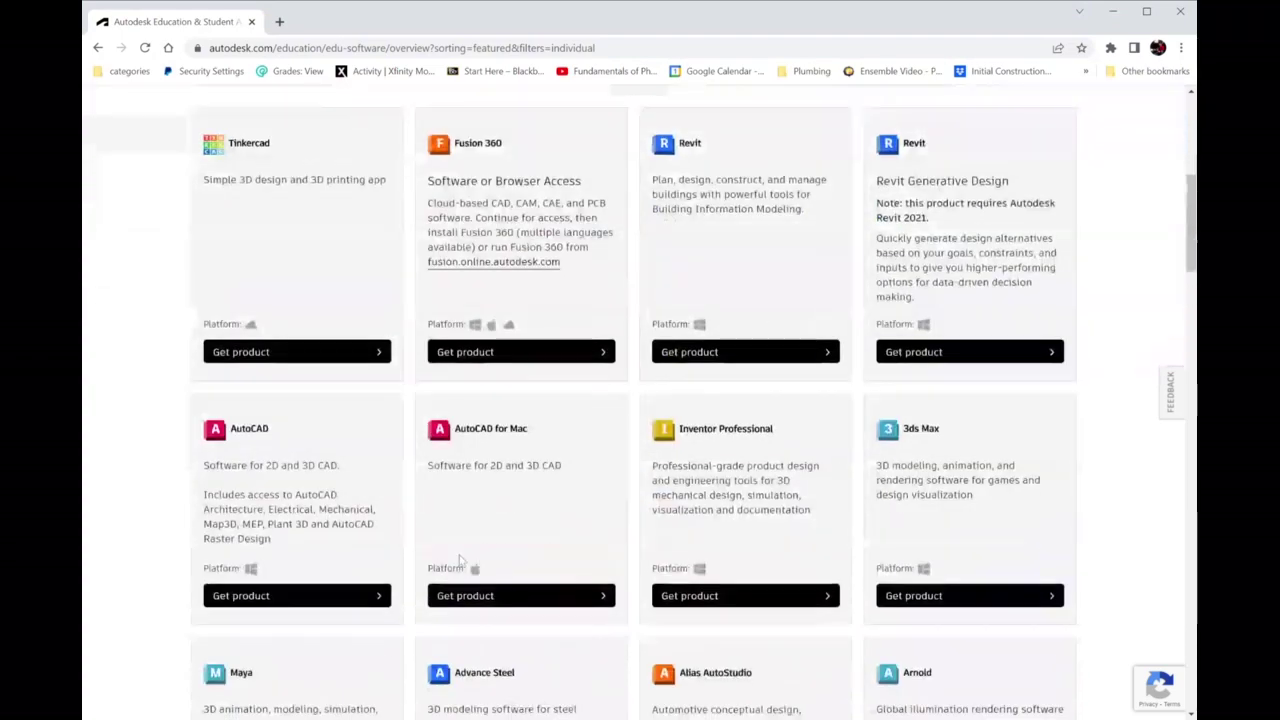
scroll(352, 440, "down", 2)
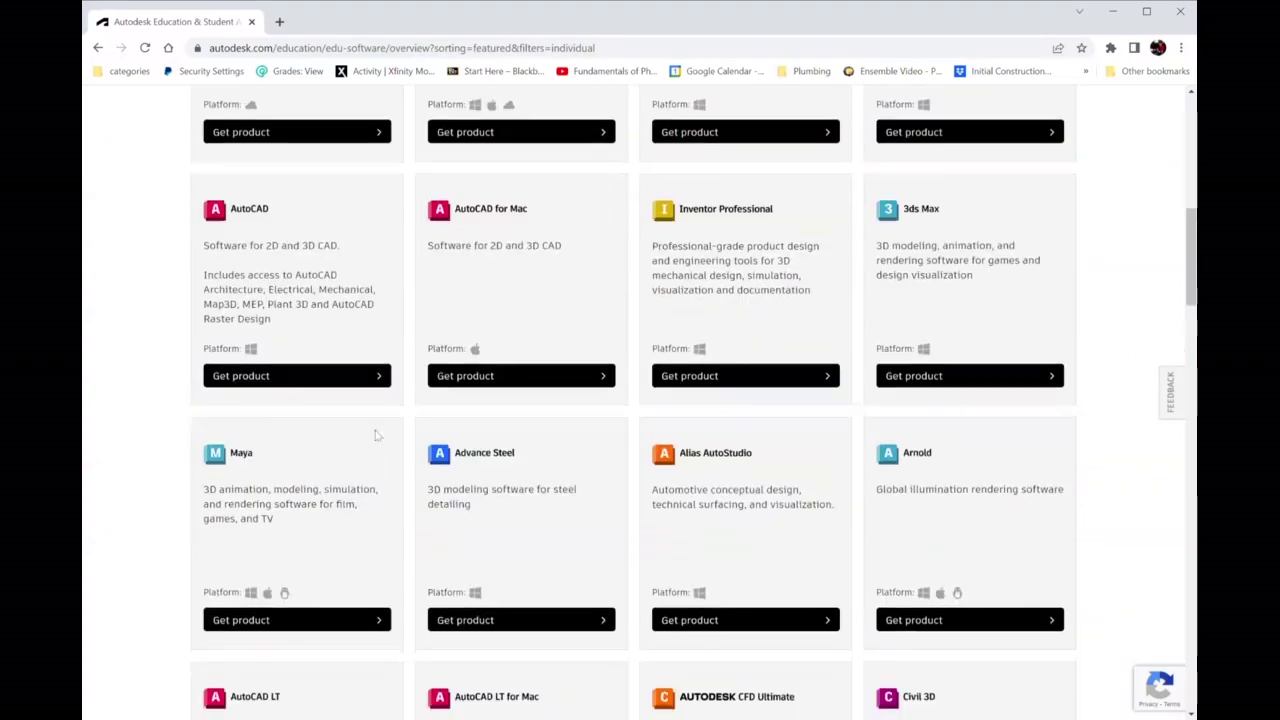
left_click(379, 377)
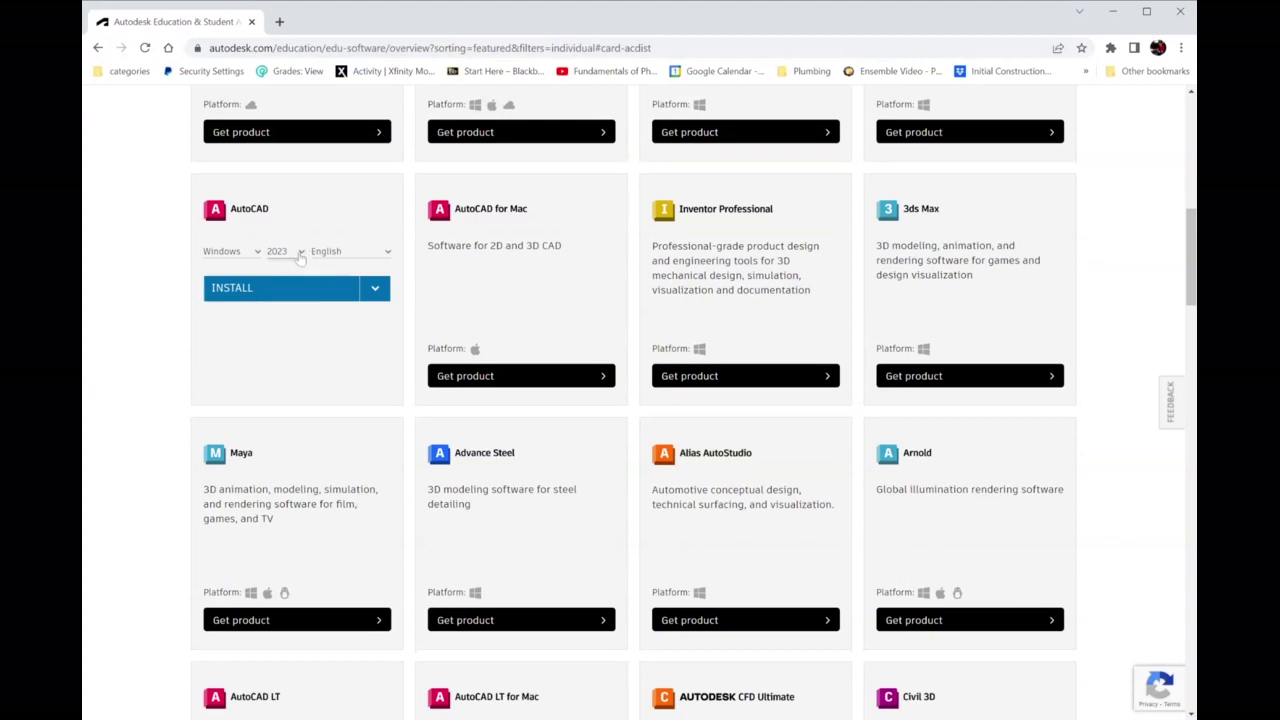
Set the AutoCAD version to 2022 and download the English Windows installer instead of installing directly
left_click(300, 257)
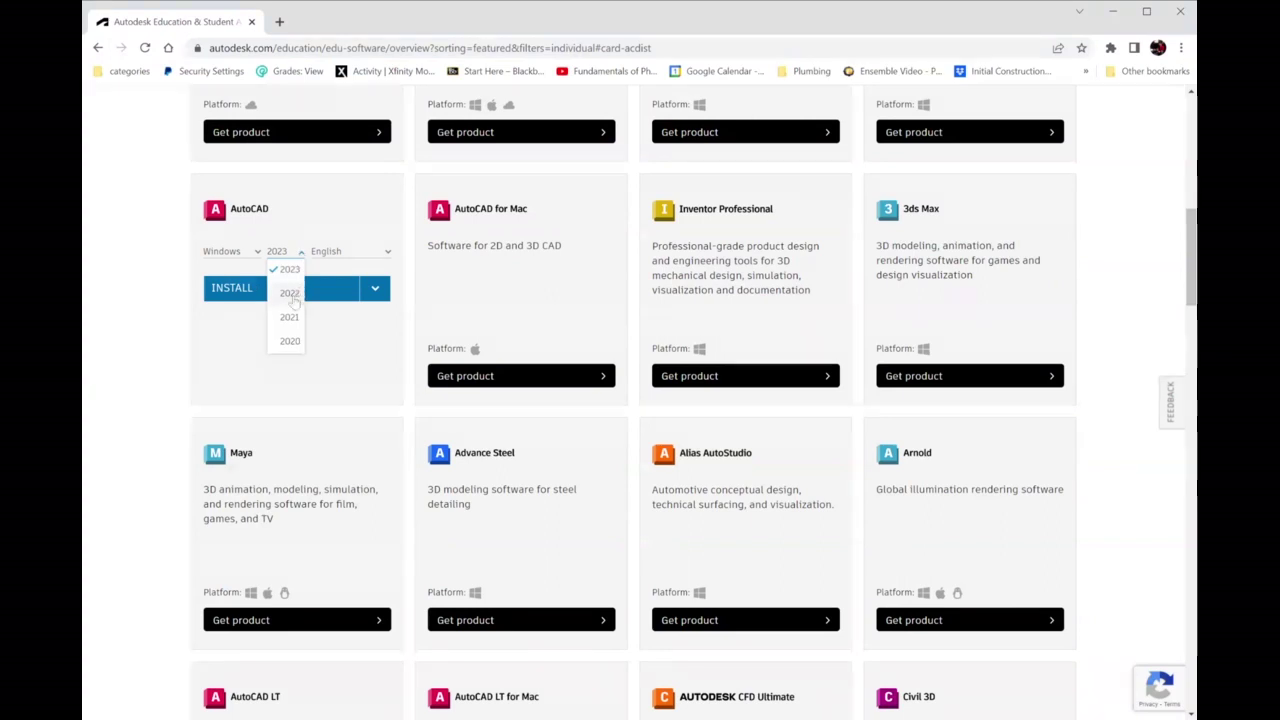
left_click(292, 292)
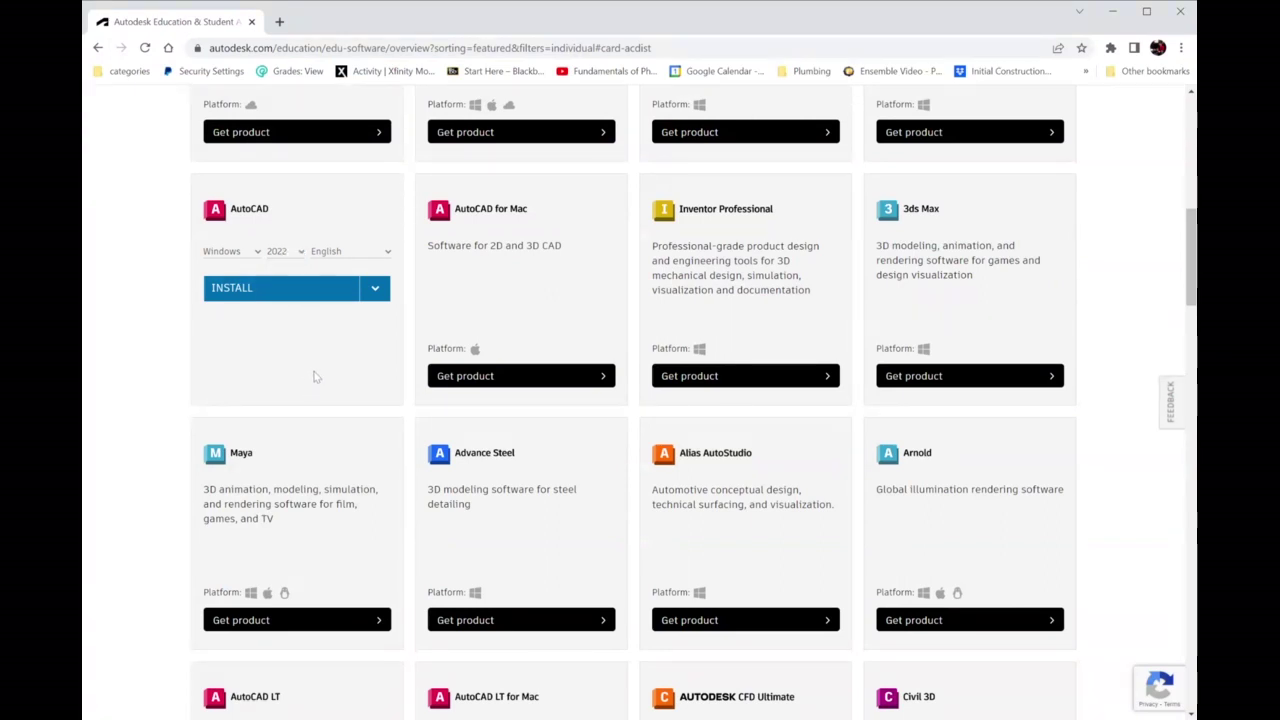
left_click(377, 289)
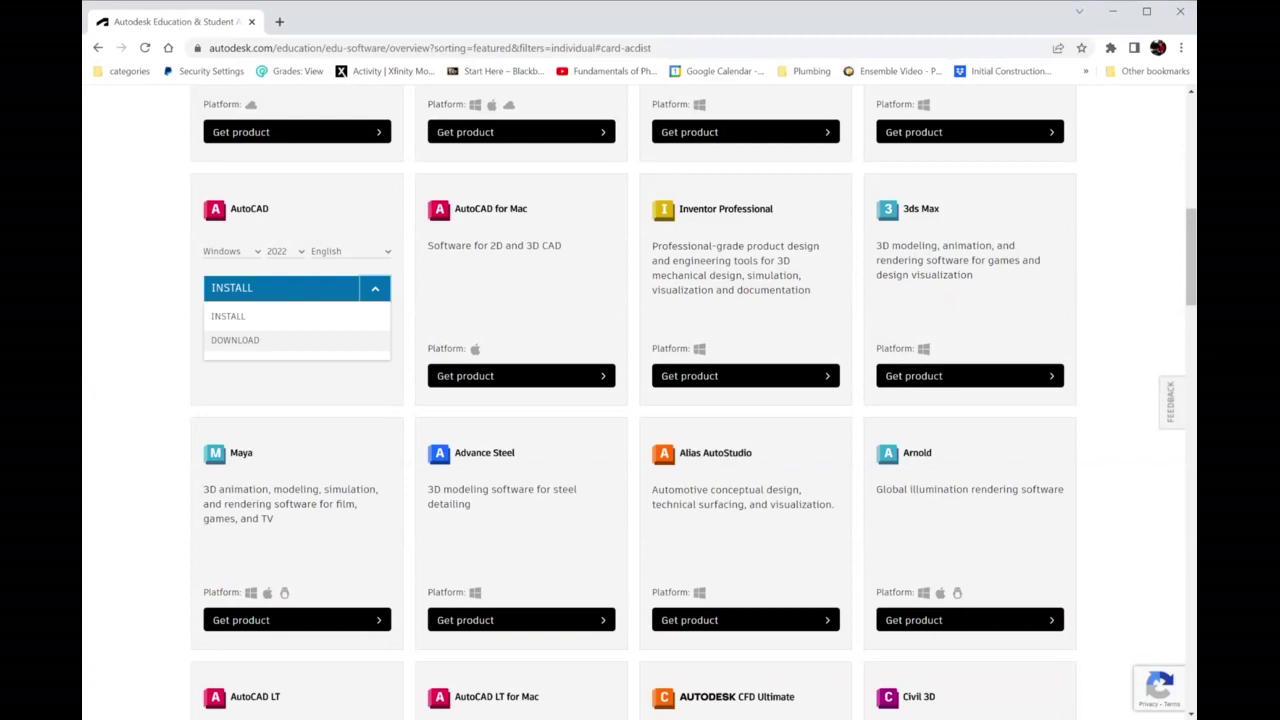
left_click(262, 345)
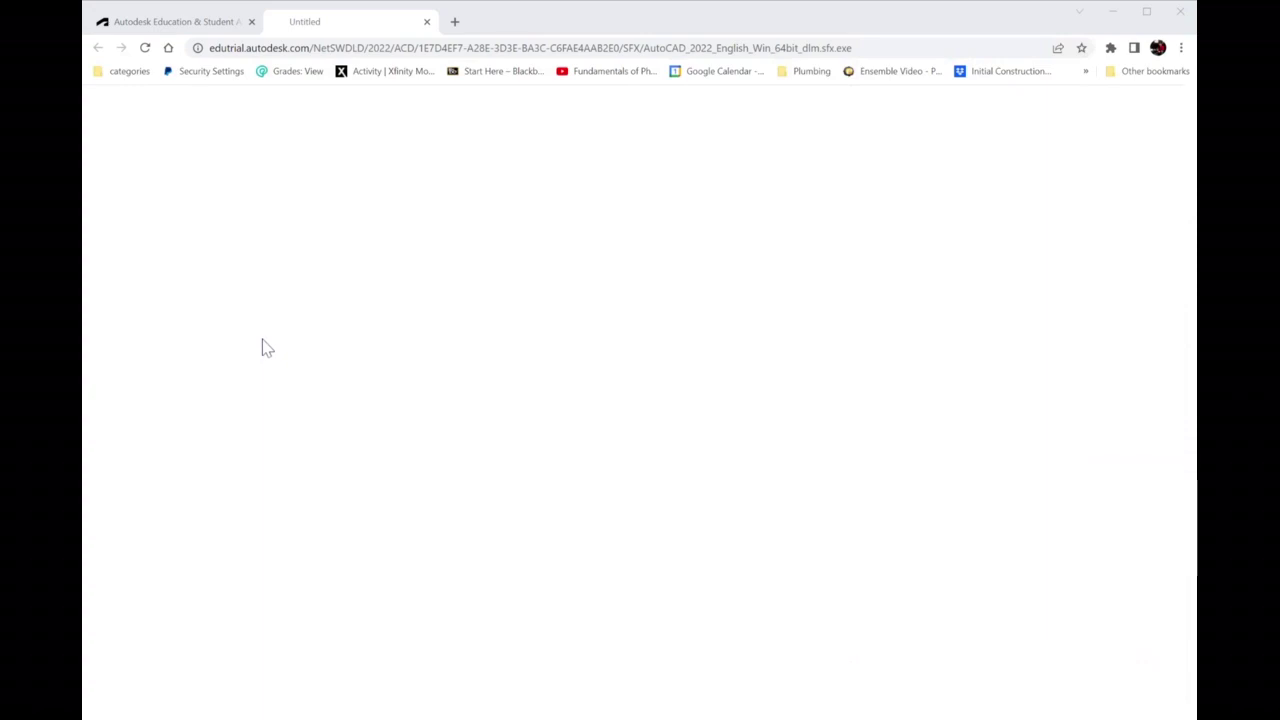
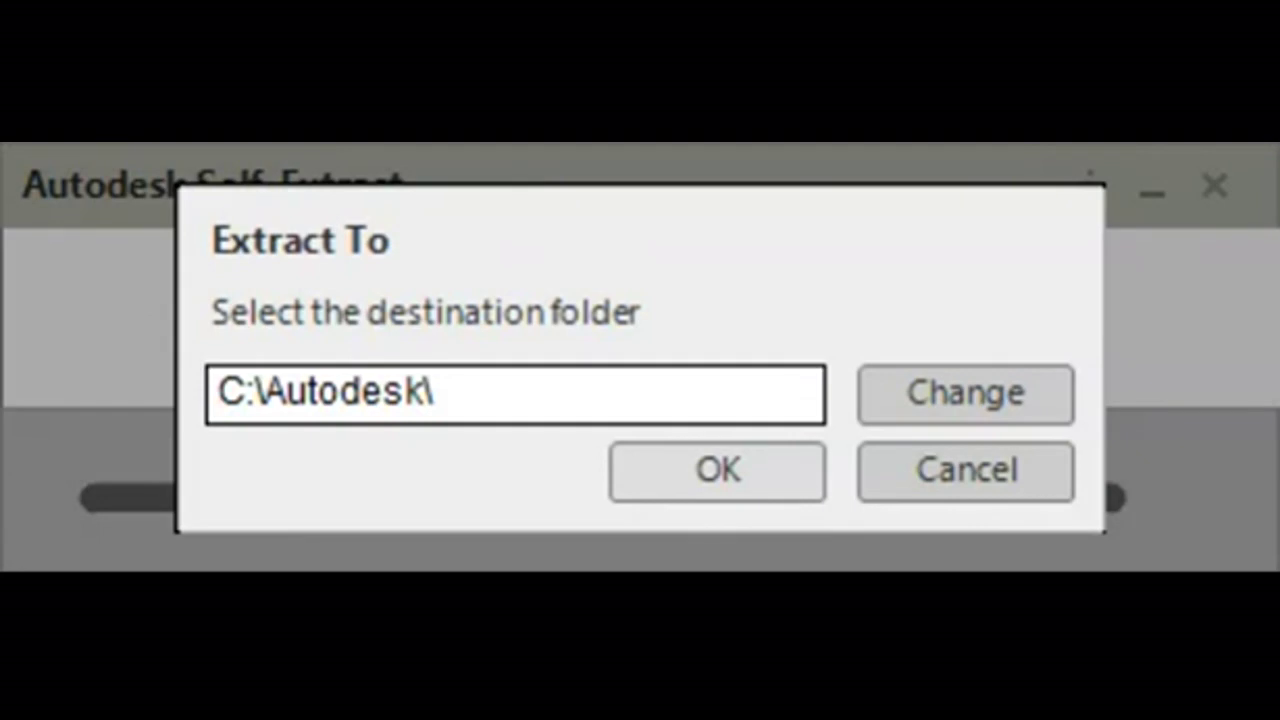
Extract the downloaded installer files to the destination folder C:\Autodesk\
left_click(325, 392)
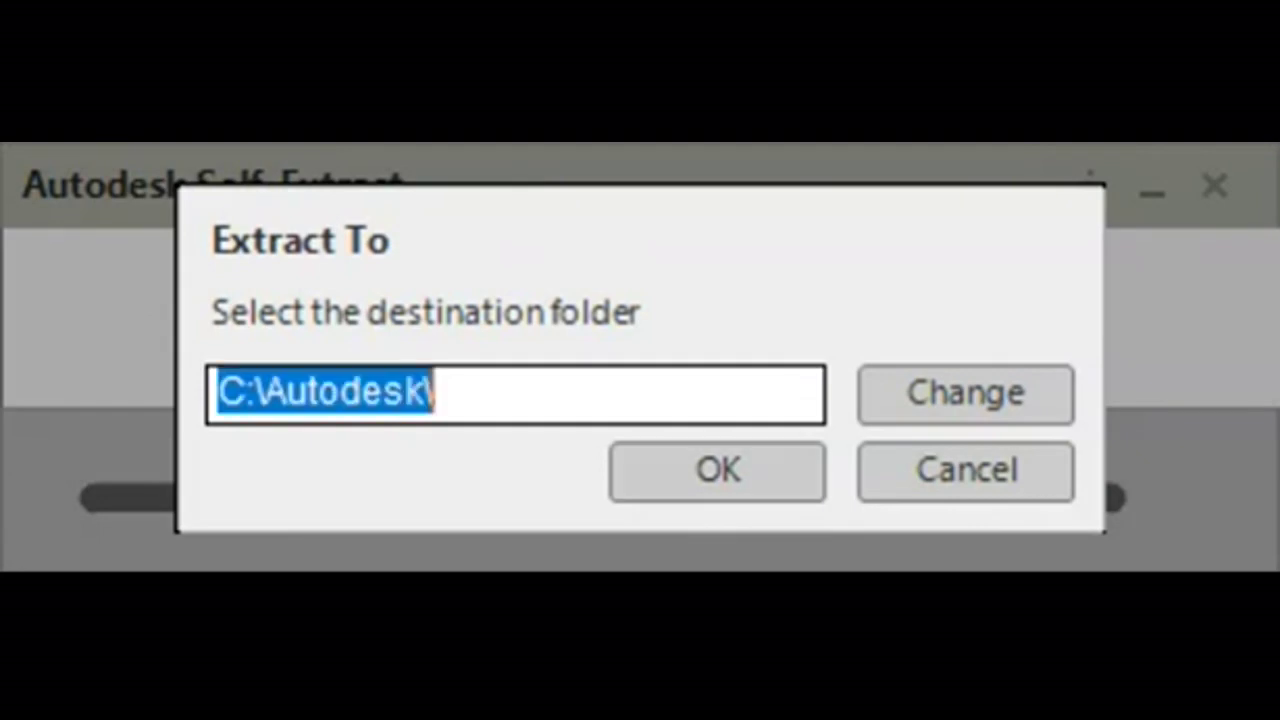
left_click(715, 487)
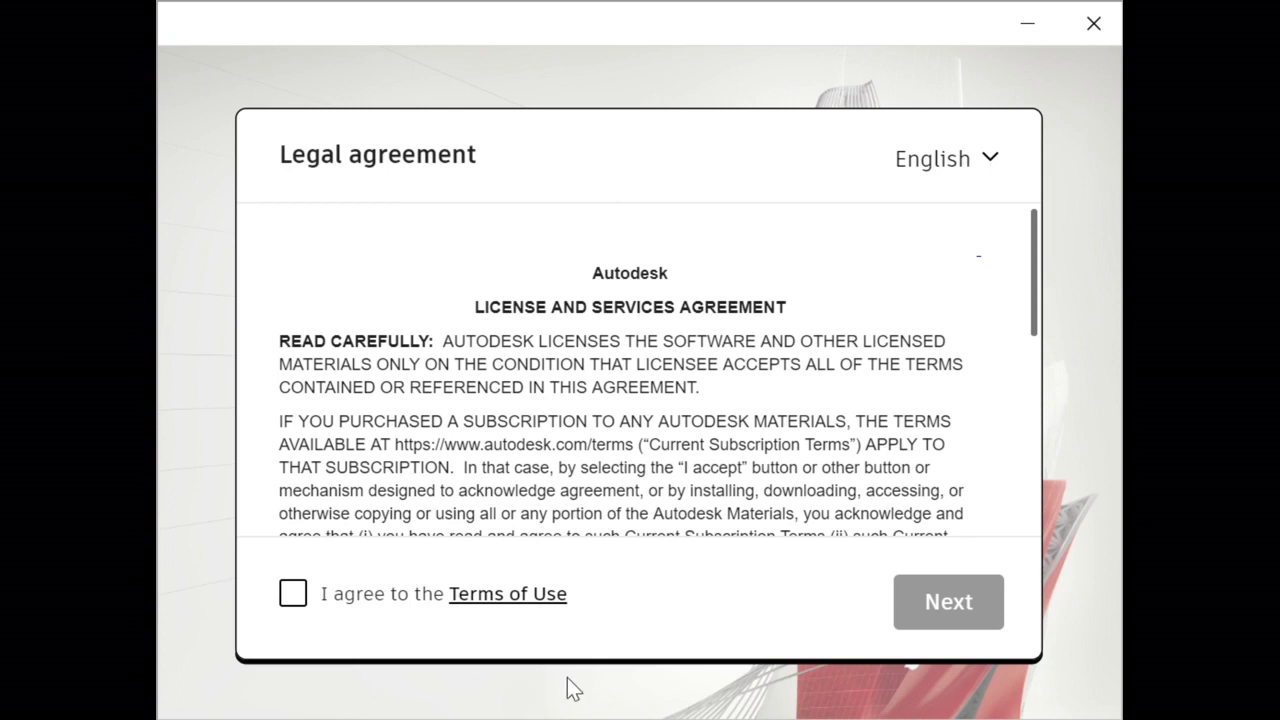
Agree to the Terms of Use and accept C:\Program Files\Autodesk as the product's install location
left_click(296, 602)
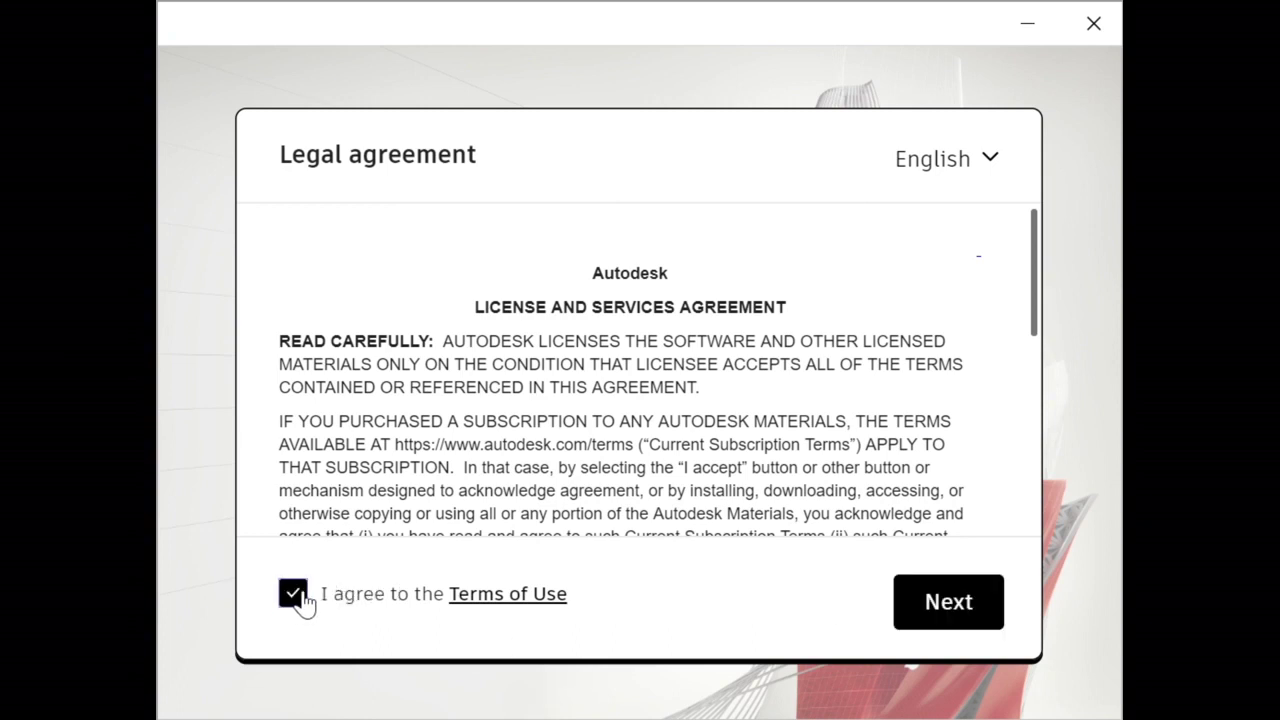
left_click(945, 602)
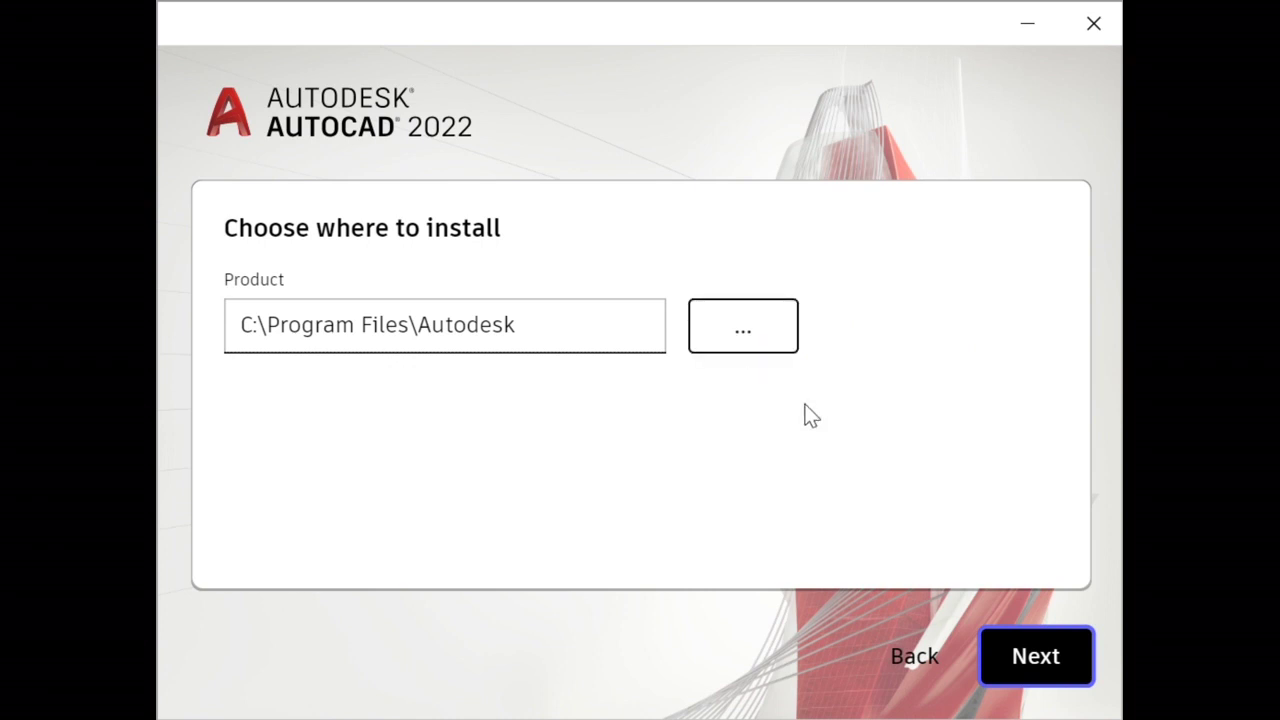
left_click(1053, 663)
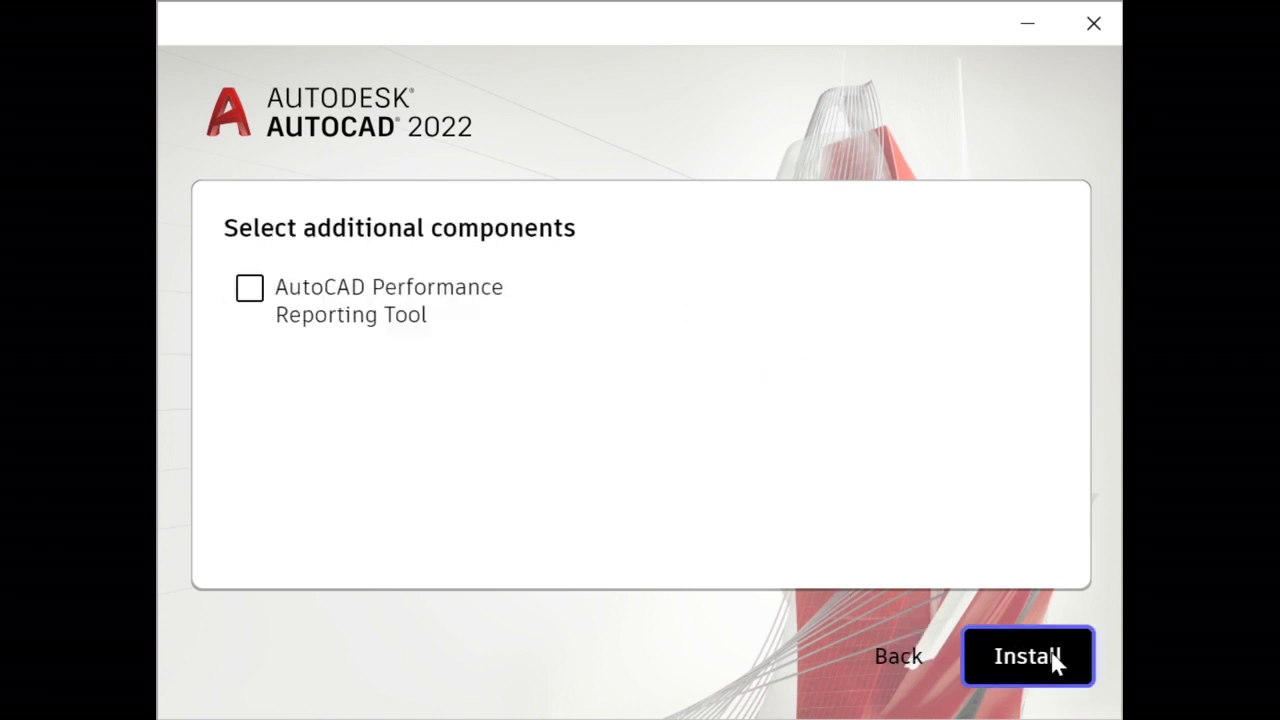
Install AutoCAD 2022 without the AutoCAD Performance Reporting Tool and start the program once installation is complete
mouse_move(523, 331)
left_click(1010, 665)
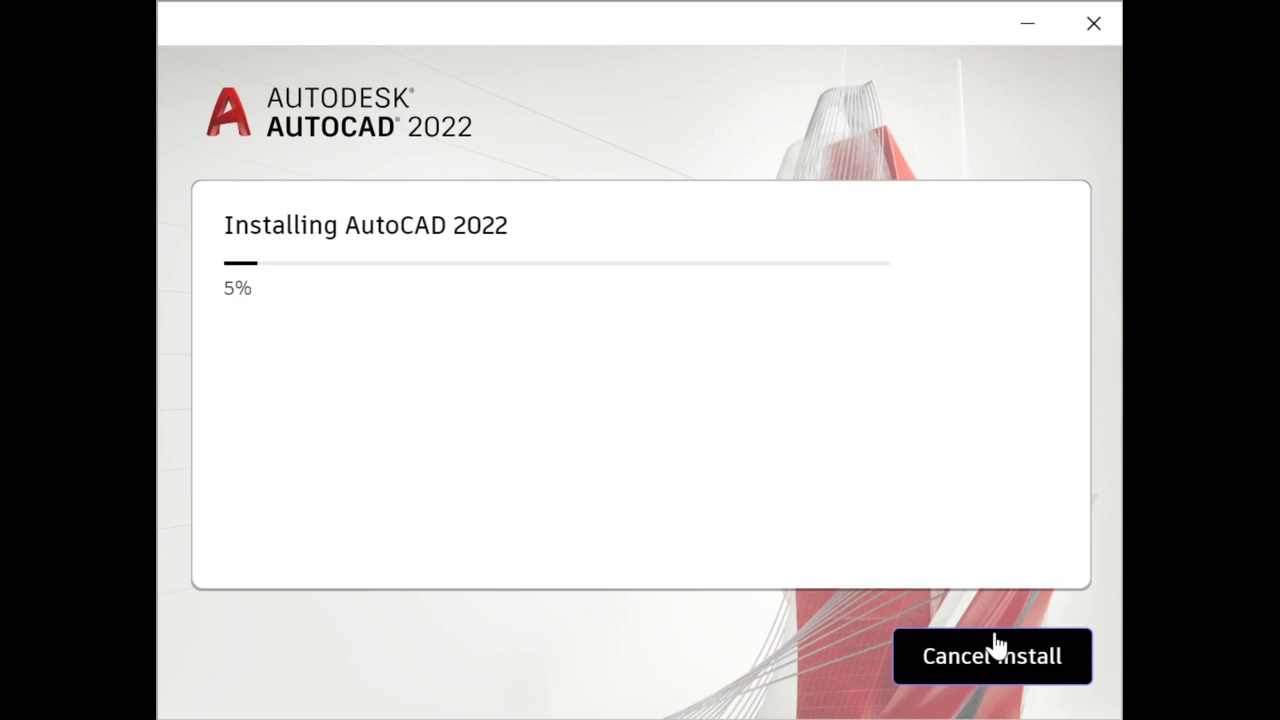
left_click(996, 646)
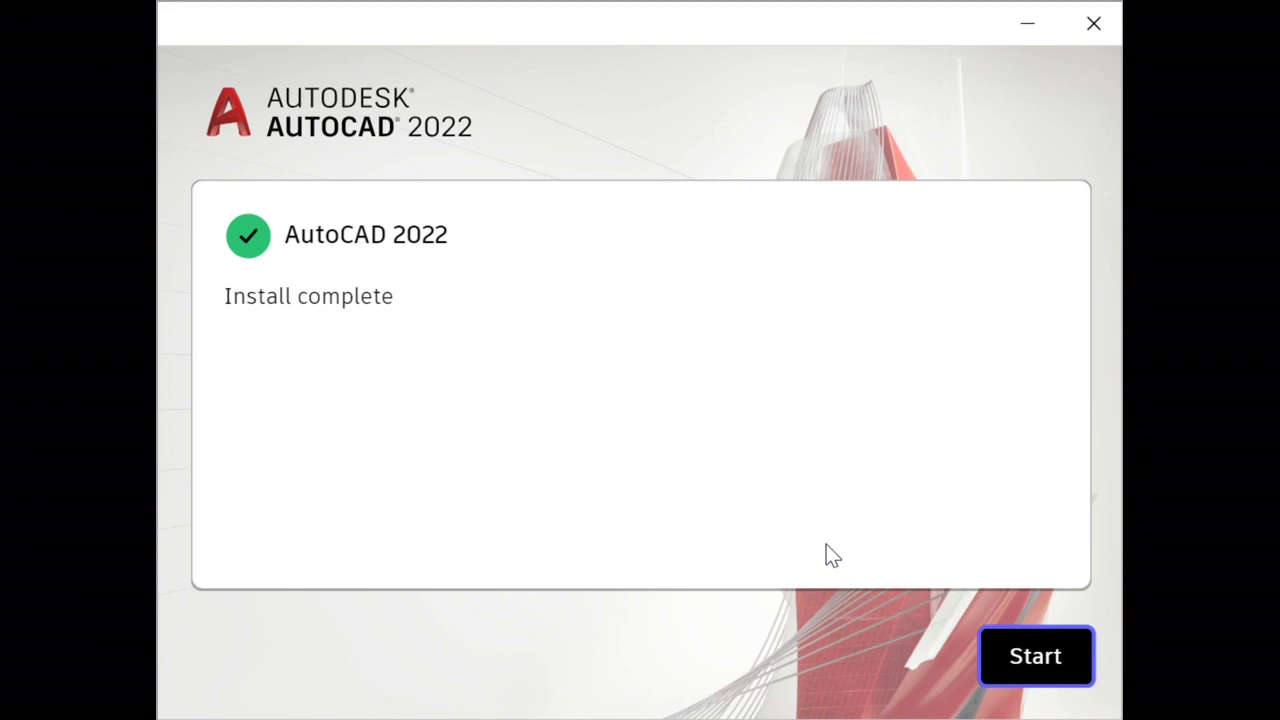
left_click(1057, 664)
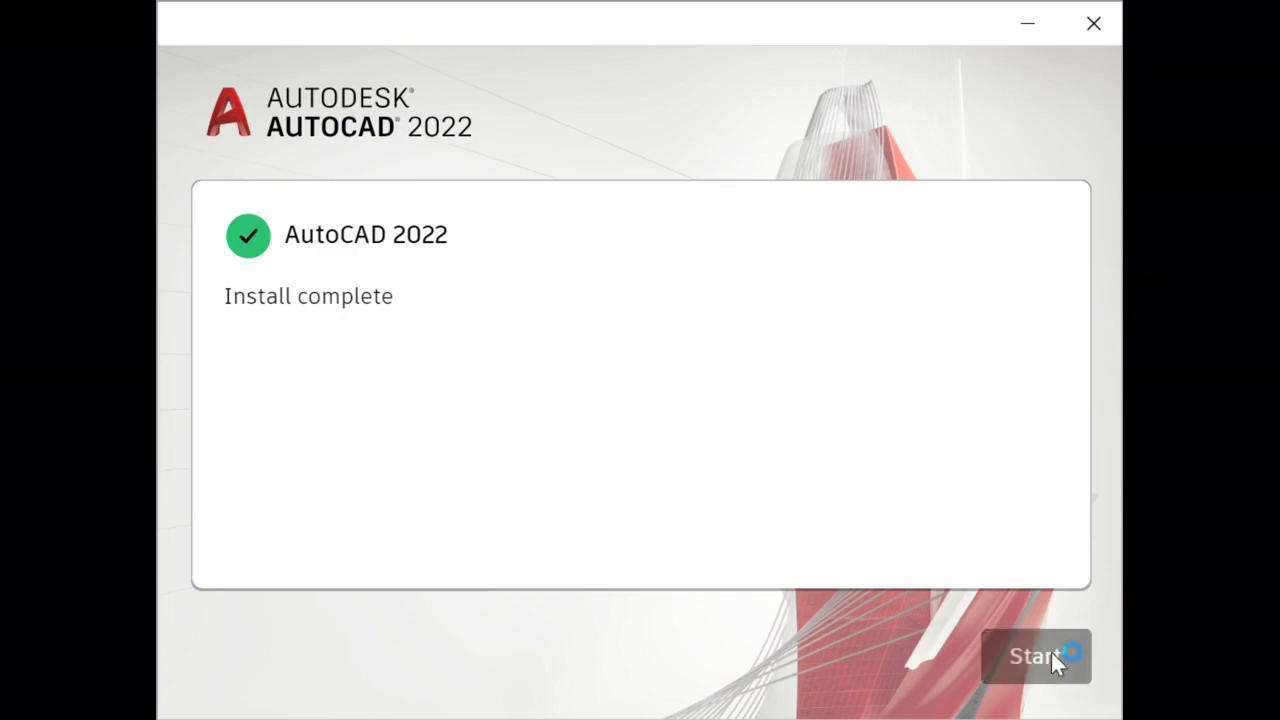